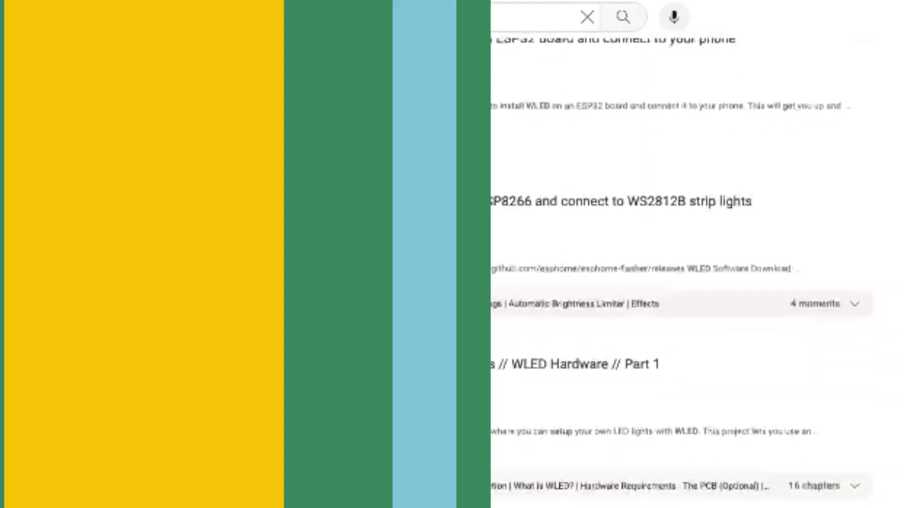
Browse the video results for installing WLED and read the product description of the diymore Type C ESP32 WROOM board.
scroll(452, 254, down, 3)
scroll(452, 255, down, 9)
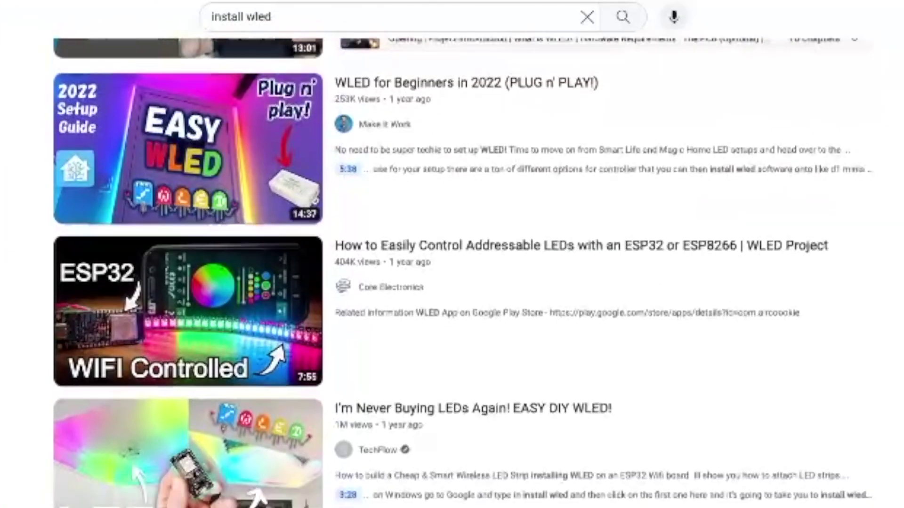
scroll(452, 254, down, 17)
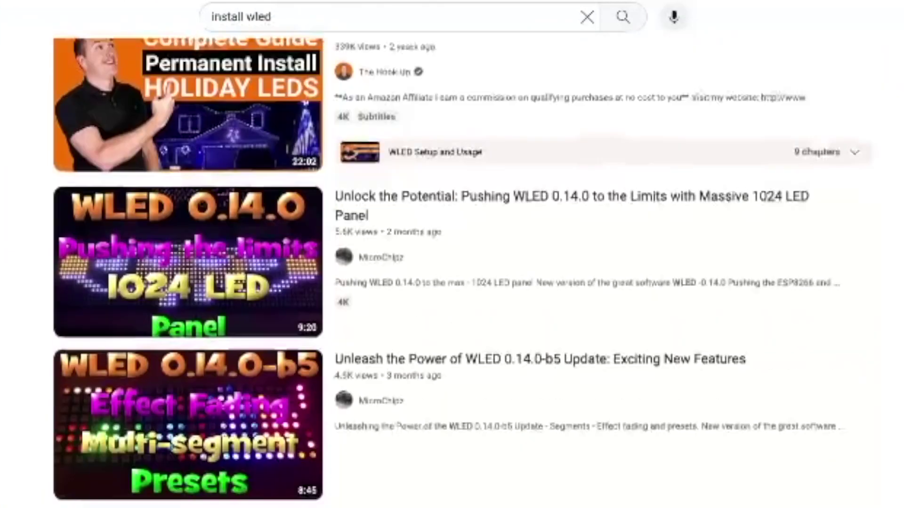
scroll(452, 255, down, 17)
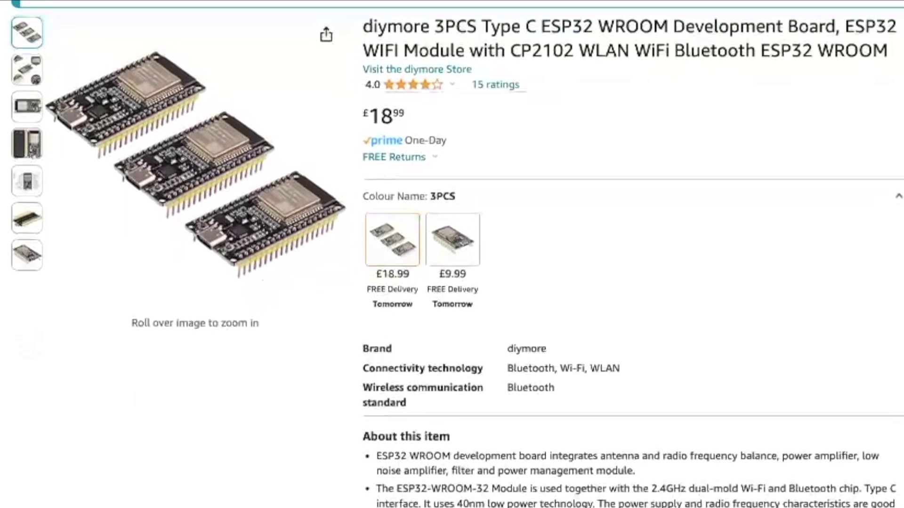
scroll(631, 283, down, 3)
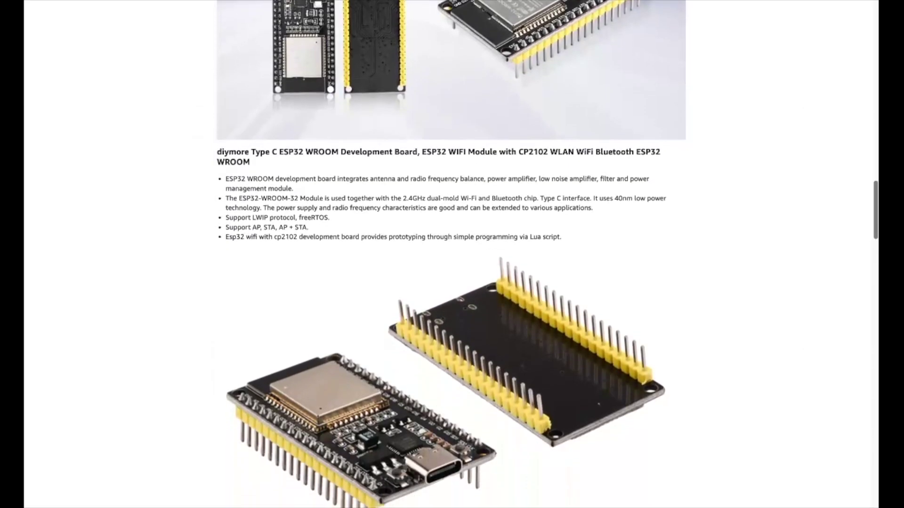
scroll(452, 283, down, 3)
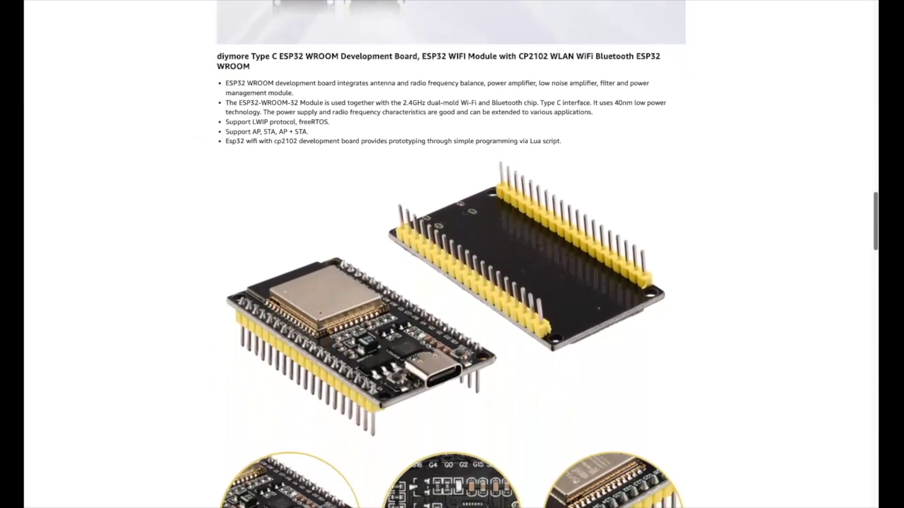
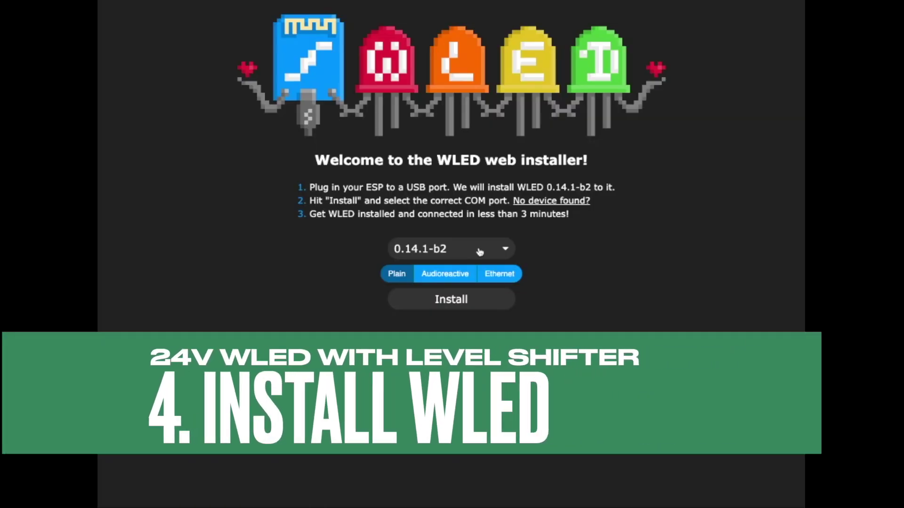
Choose WLED version 0.14.0 in the Audioreactive variant and start the web installer for the connected board.
key(Down)
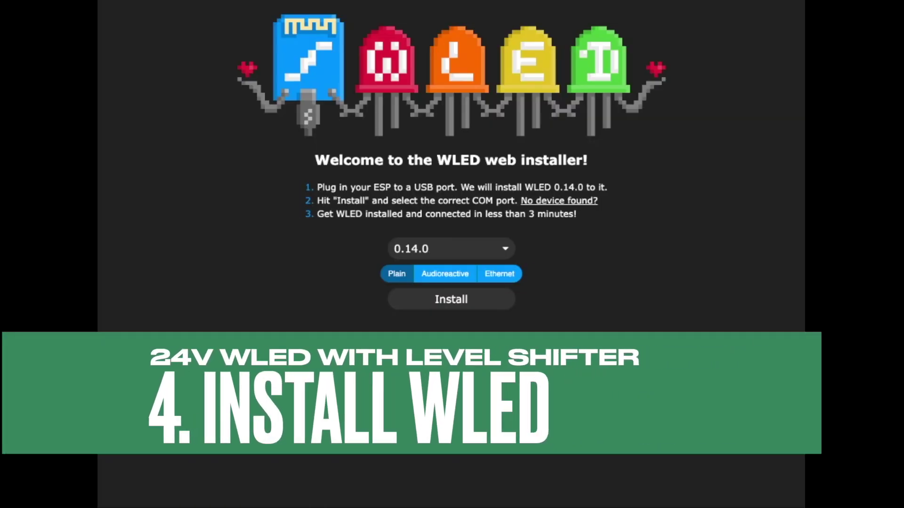
click(451, 278)
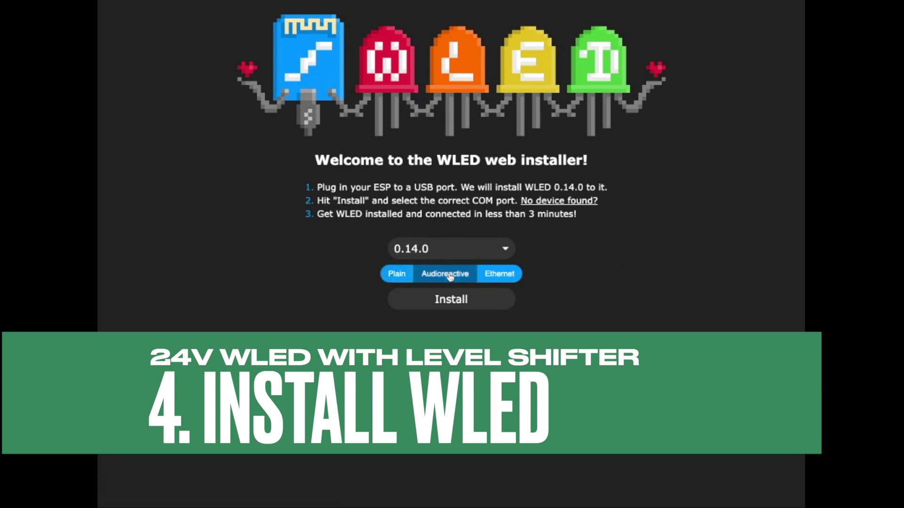
click(457, 306)
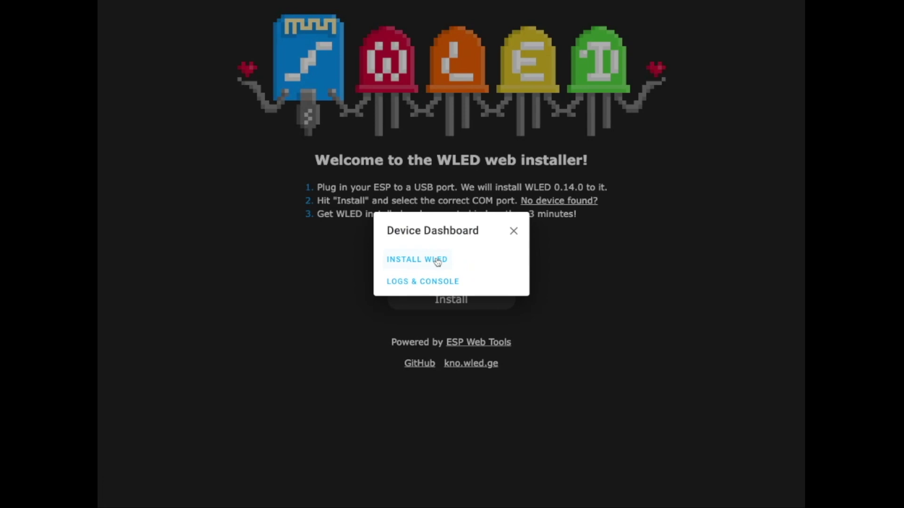
Install WLED 0.14.0 on the device, accepting the erasure of its data, and finish the installation.
click(437, 261)
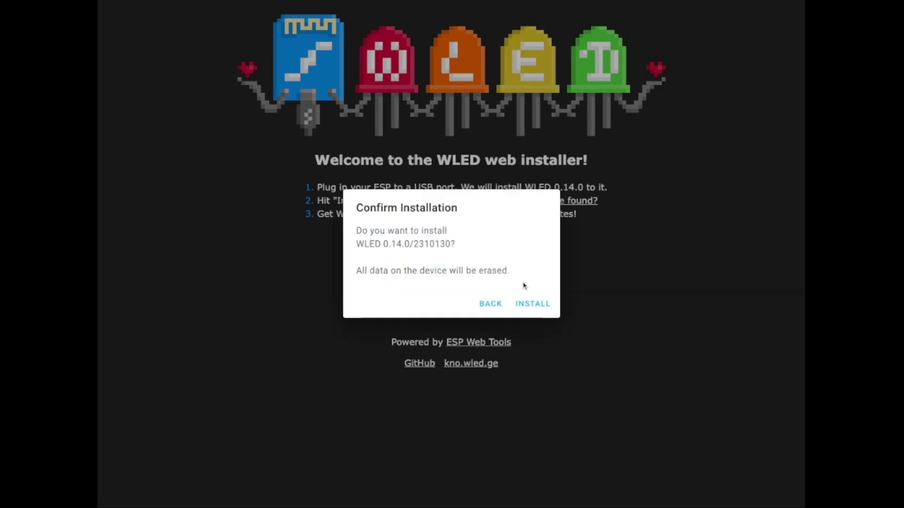
click(533, 304)
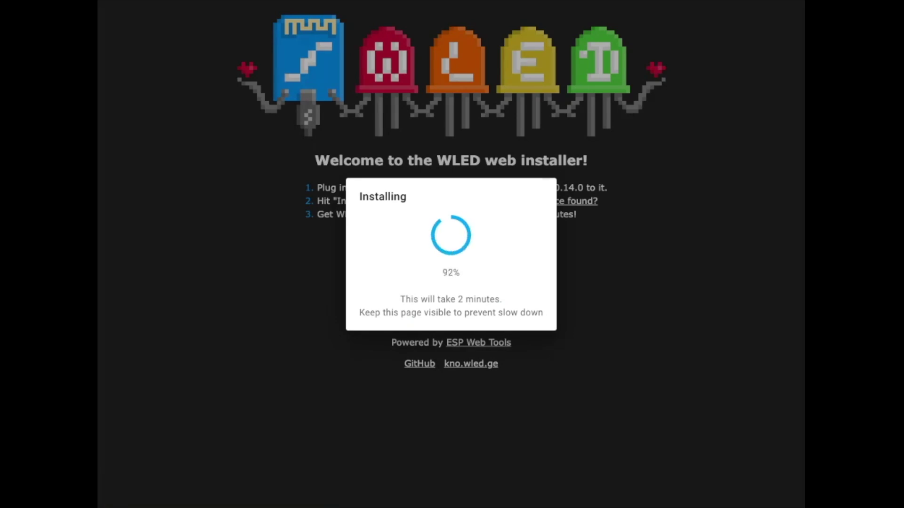
click(513, 300)
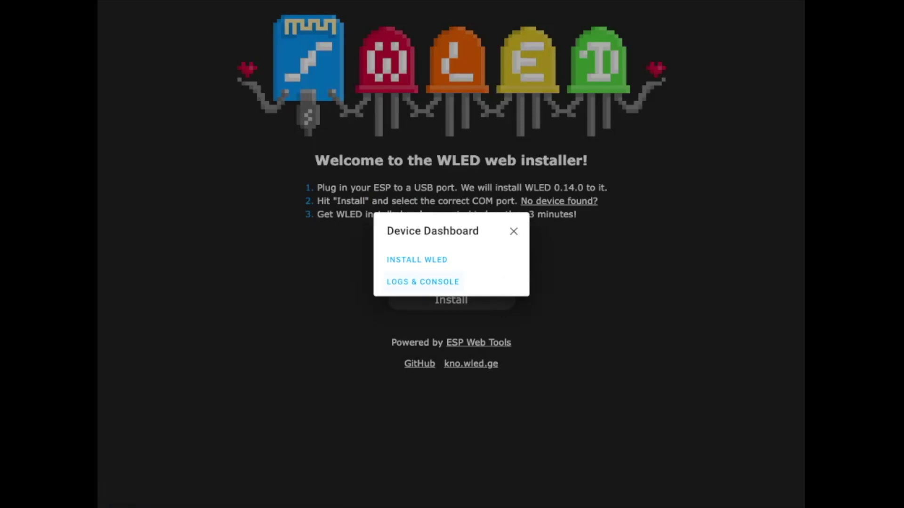
Open the device's logs and console, and close the Device Dashboard.
click(423, 282)
click(713, 481)
click(514, 231)
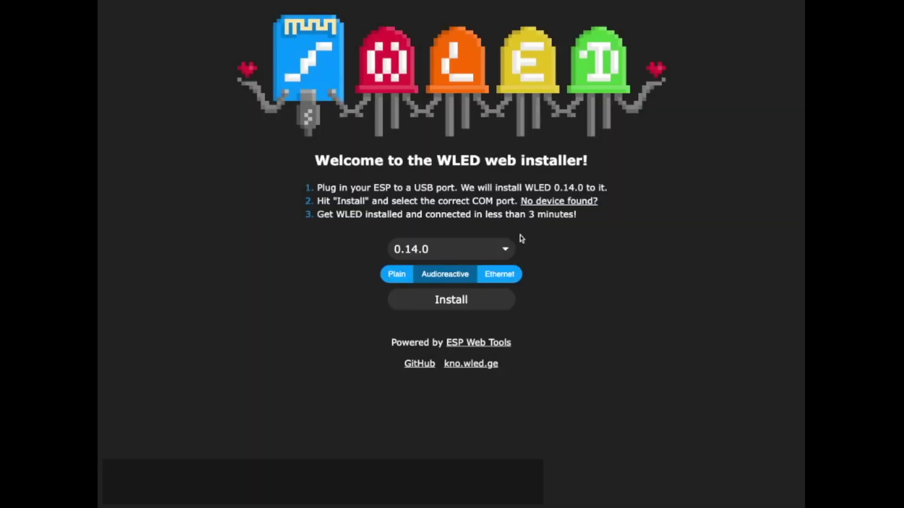
Reconnect the web installer to the board and connect the device to the Wi-Fi network.
click(463, 307)
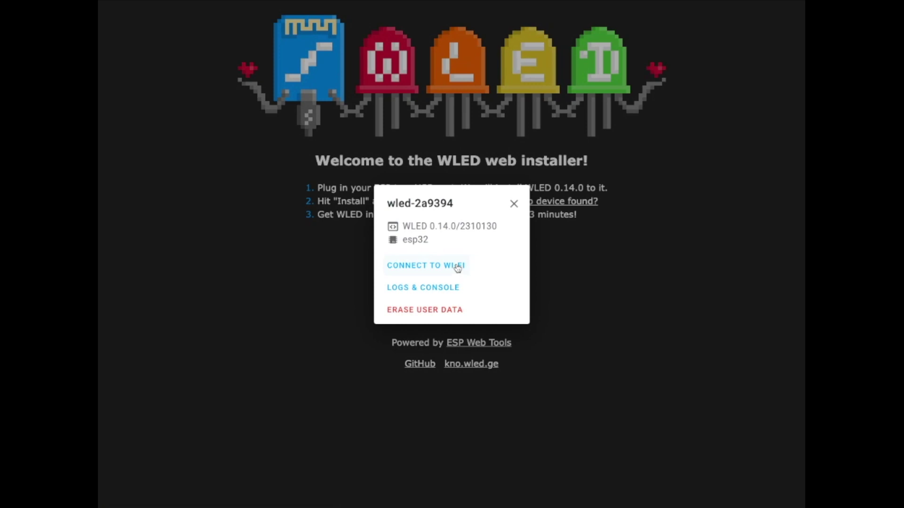
click(457, 267)
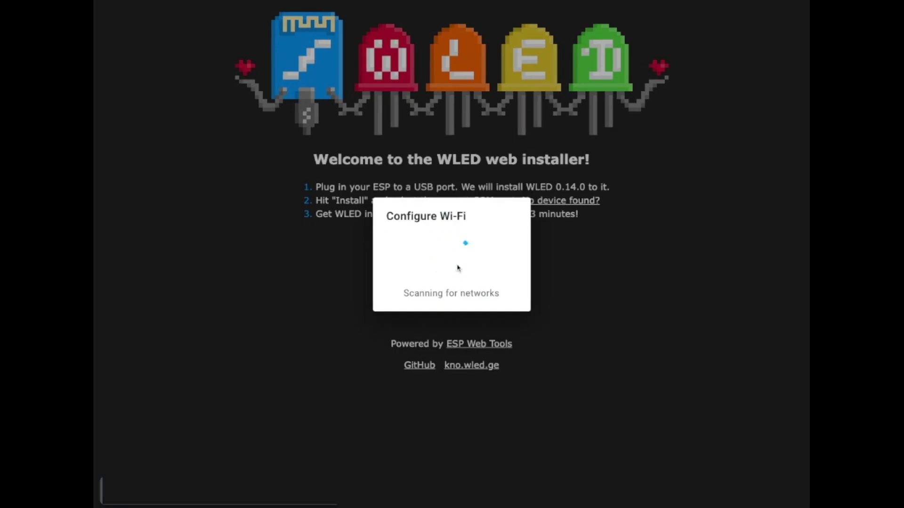
click(447, 254)
click(437, 295)
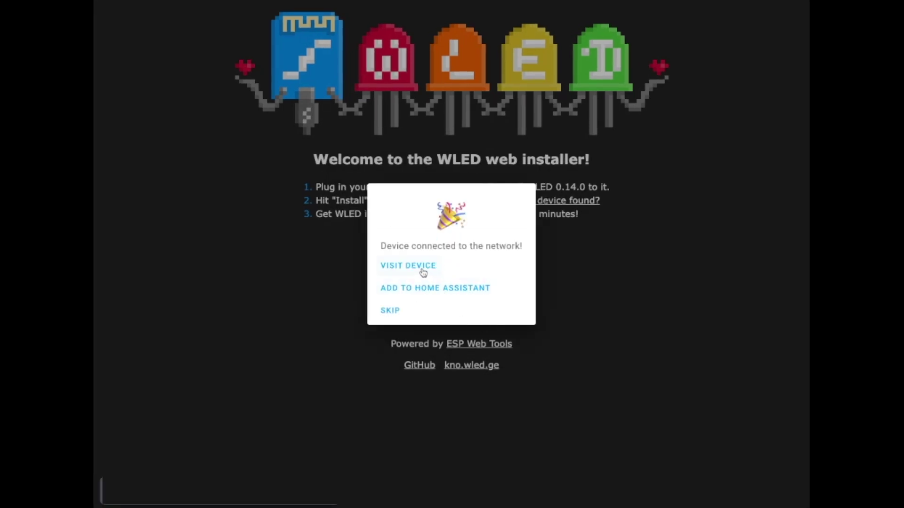
Visit the connected device's web interface and open its WiFi setup settings.
click(408, 266)
click(304, 25)
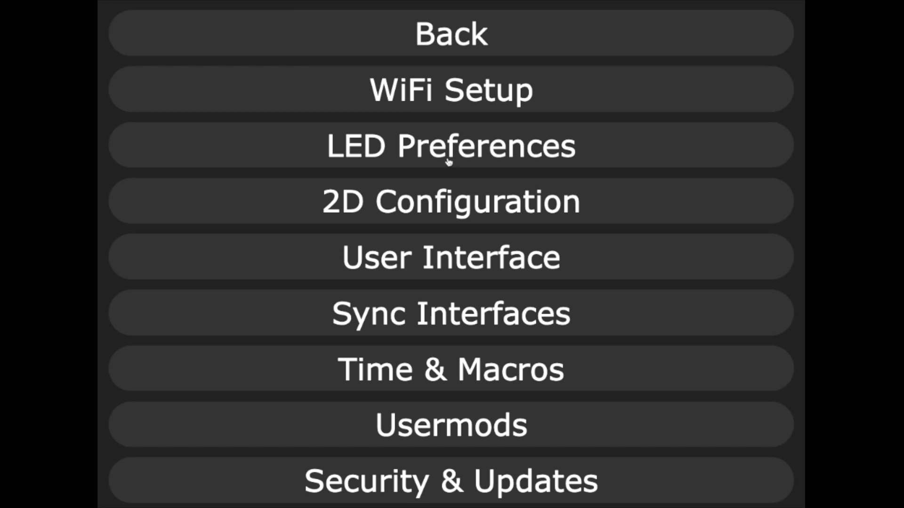
click(451, 89)
triple_click(452, 314)
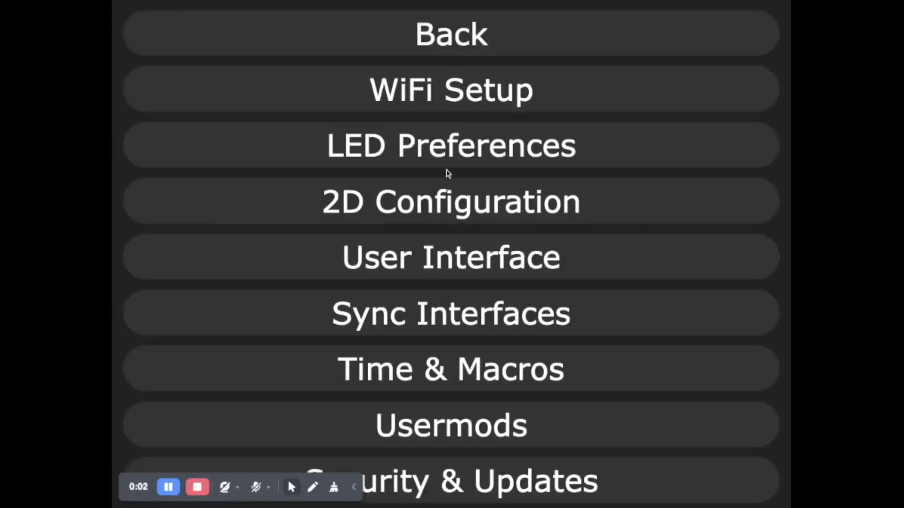
Open the LED preferences and disable the automatic brightness limiter.
click(436, 152)
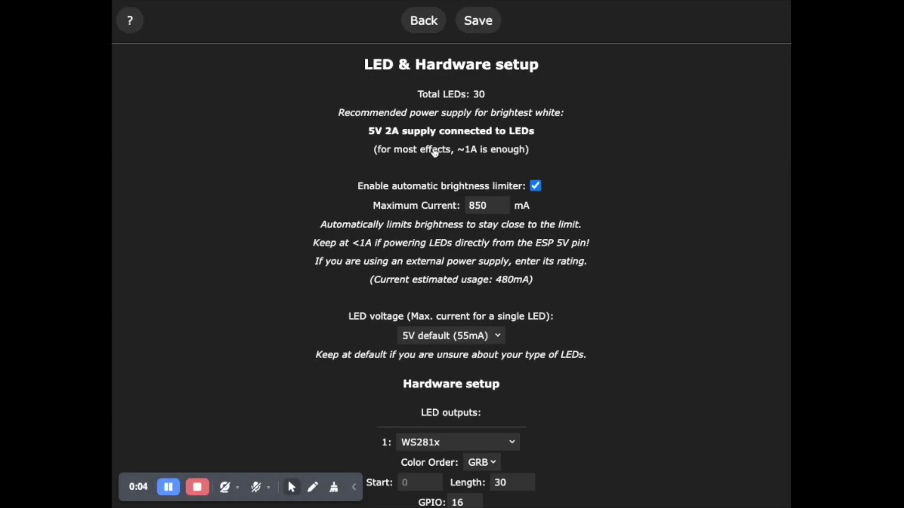
triple_click(490, 96)
click(536, 186)
Set the color order of LED output 1 to RGB and its length to 100.
scroll(554, 215, down, 2)
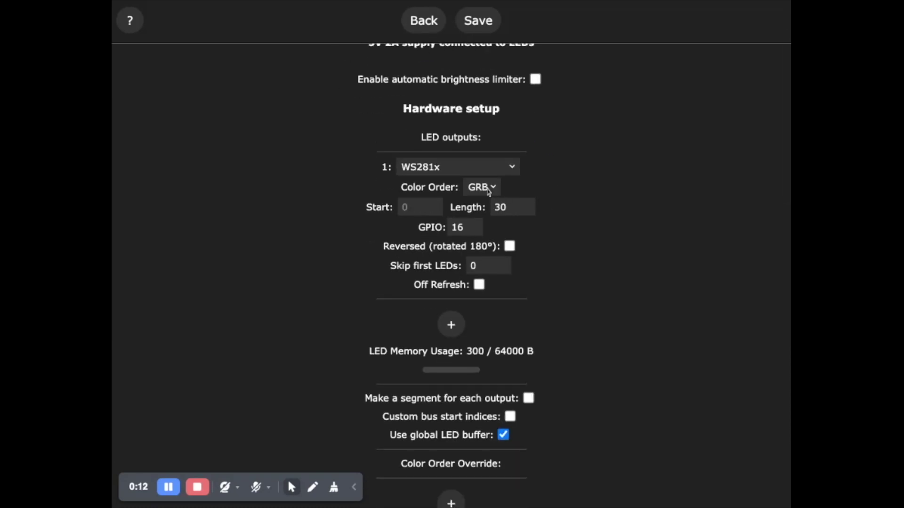
click(489, 192)
click(485, 204)
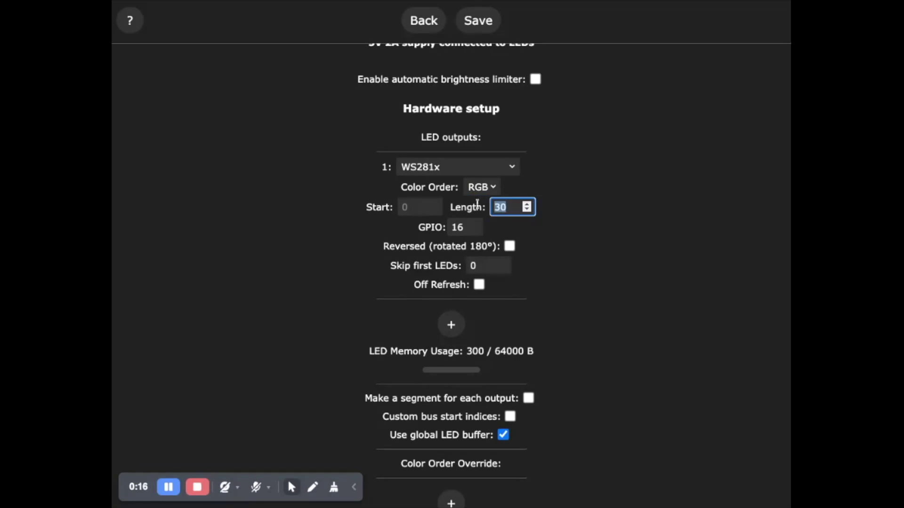
text(100)
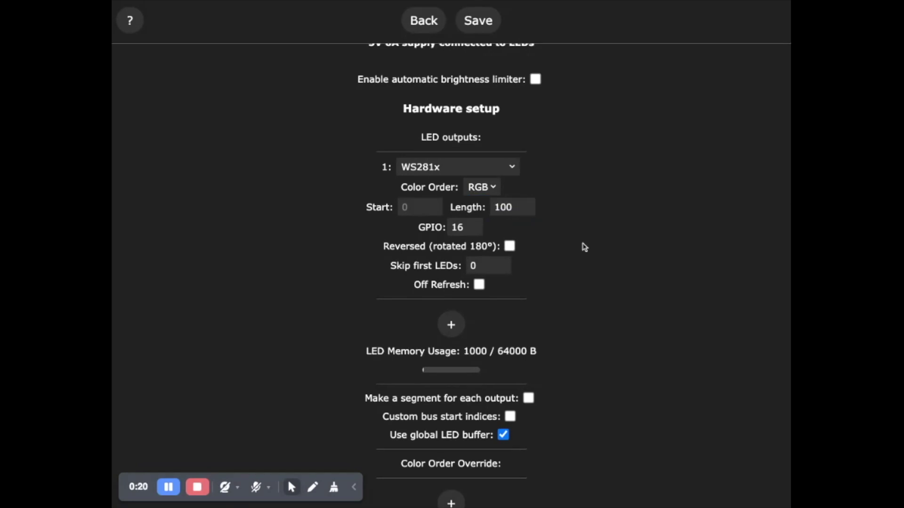
scroll(560, 265, down, 15)
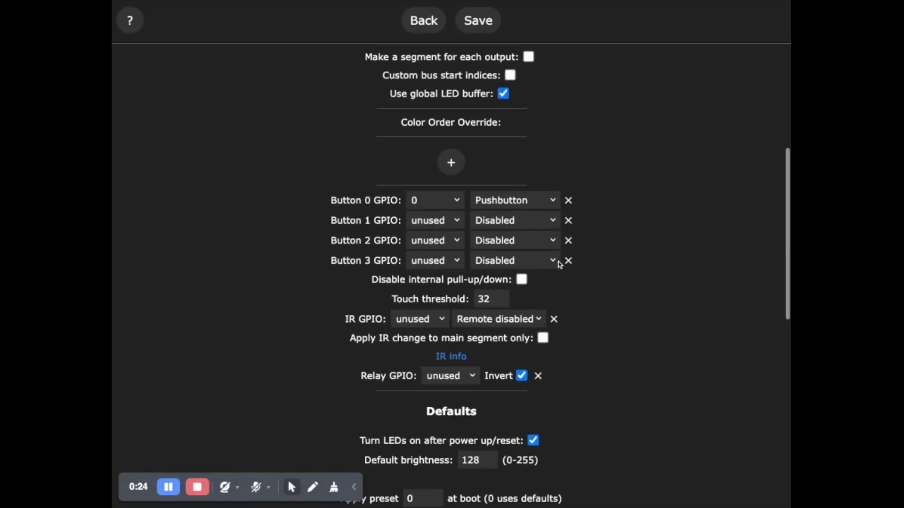